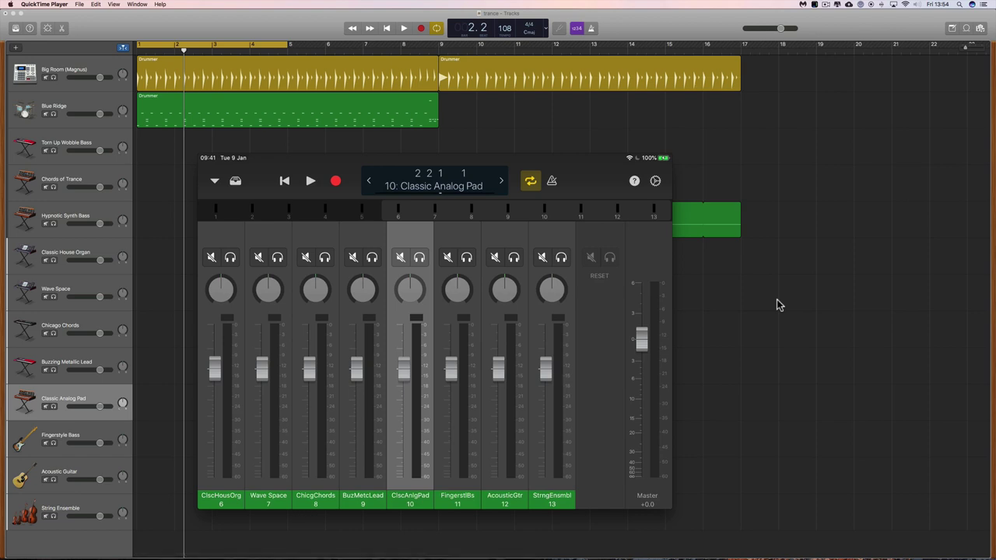
Step: Reposition the mirrored iPad recording window over the GarageBand project so that the track headers stay uncovered
mouse_move(563, 160)
mouse_down()
mouse_move(584, 166)
mouse_move(572, 154)
mouse_move(583, 156)
mouse_move(569, 156)
mouse_up()
click(173, 28)
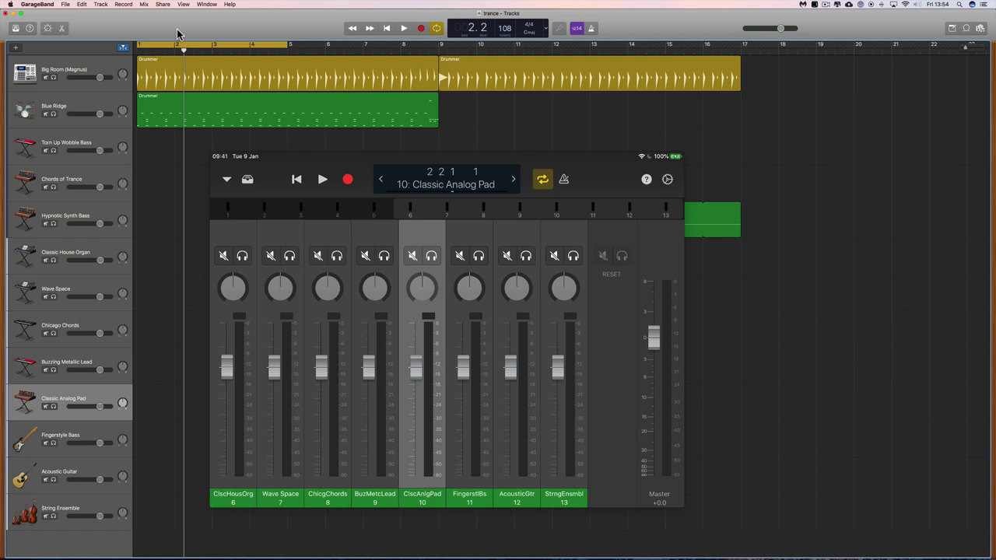
drag(354, 160, 358, 159)
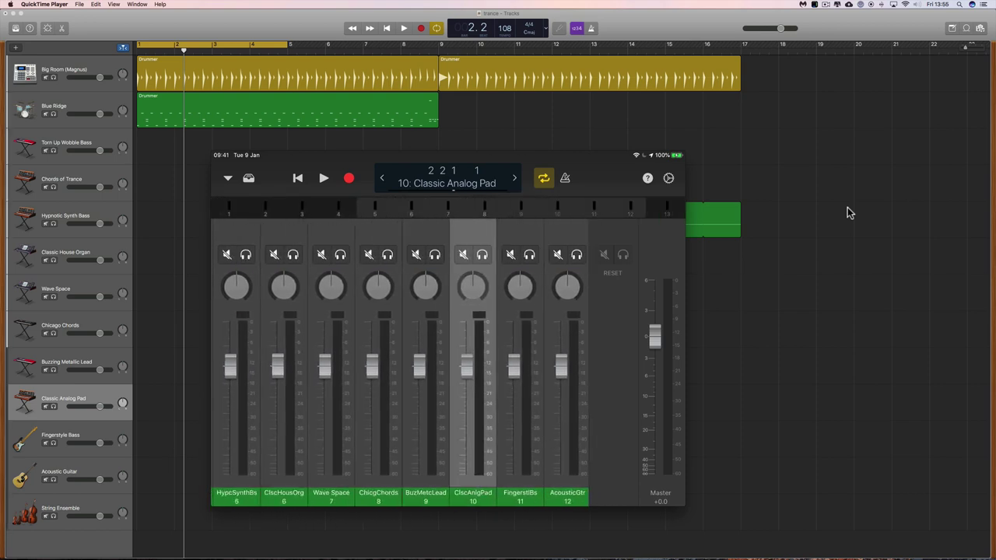
Step: Show the volume automation on all tracks and hide it again
mouse_move(552, 498)
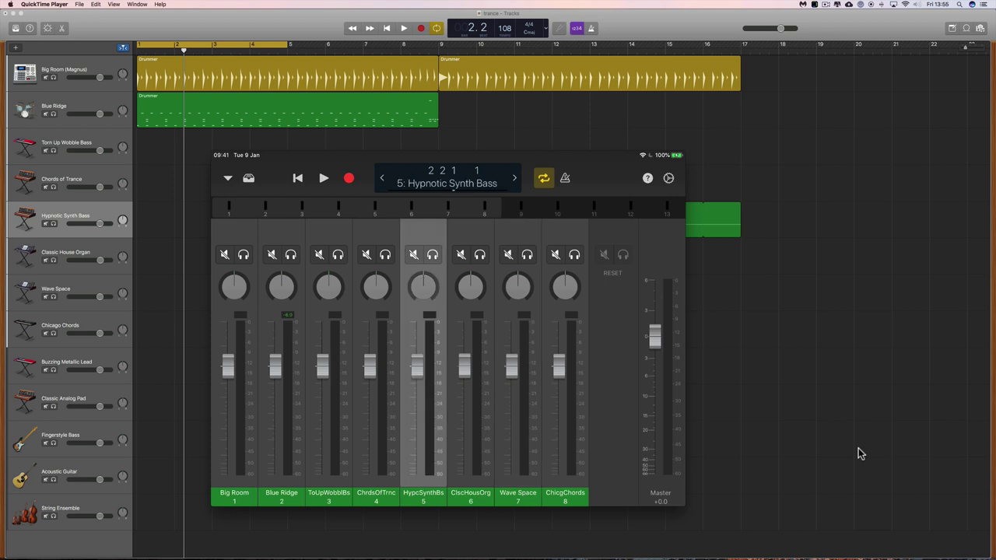
click(117, 17)
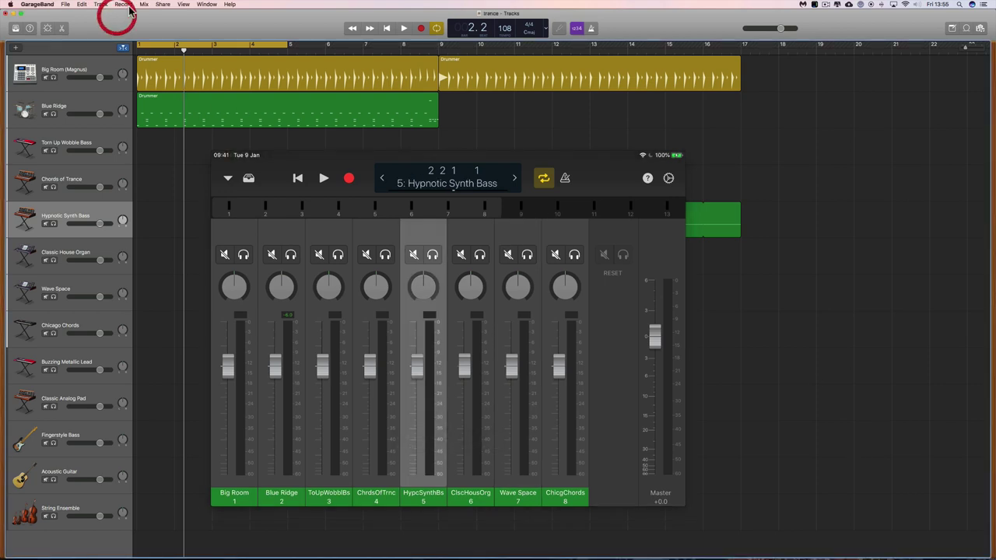
click(144, 5)
click(148, 18)
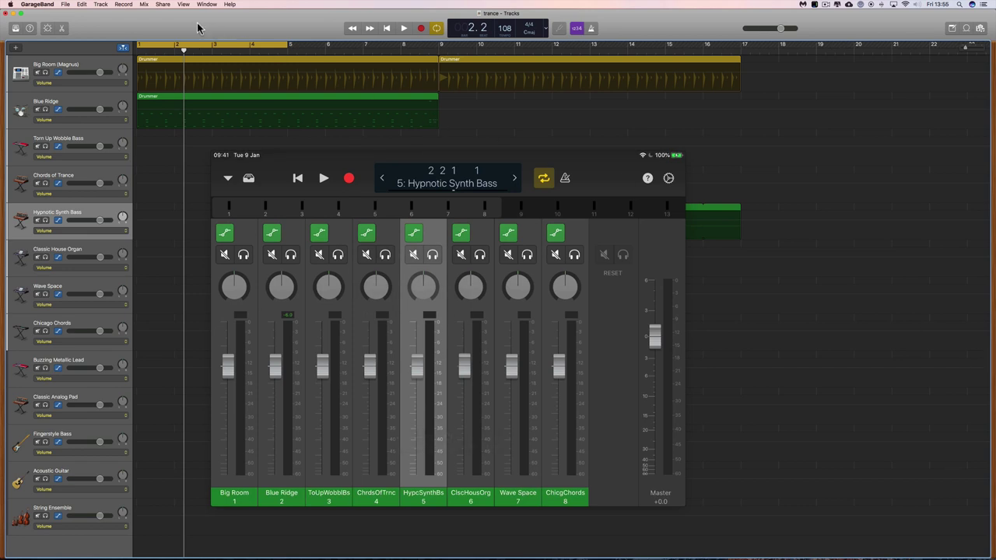
click(144, 4)
click(155, 18)
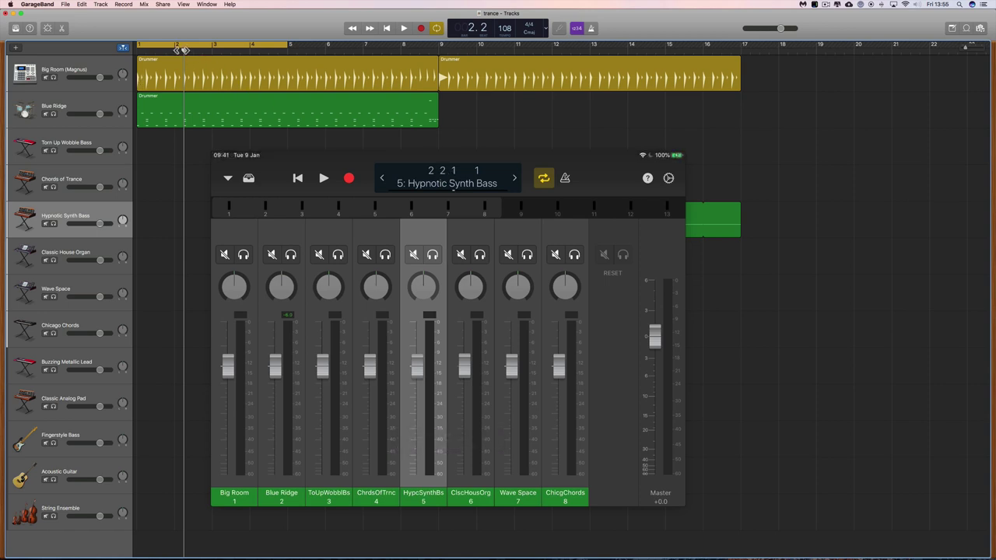
Step: Move the playhead to bar 4, beat 4, and step the track selection up to Big Room and back down to Classic House Organ
drag(184, 50, 279, 79)
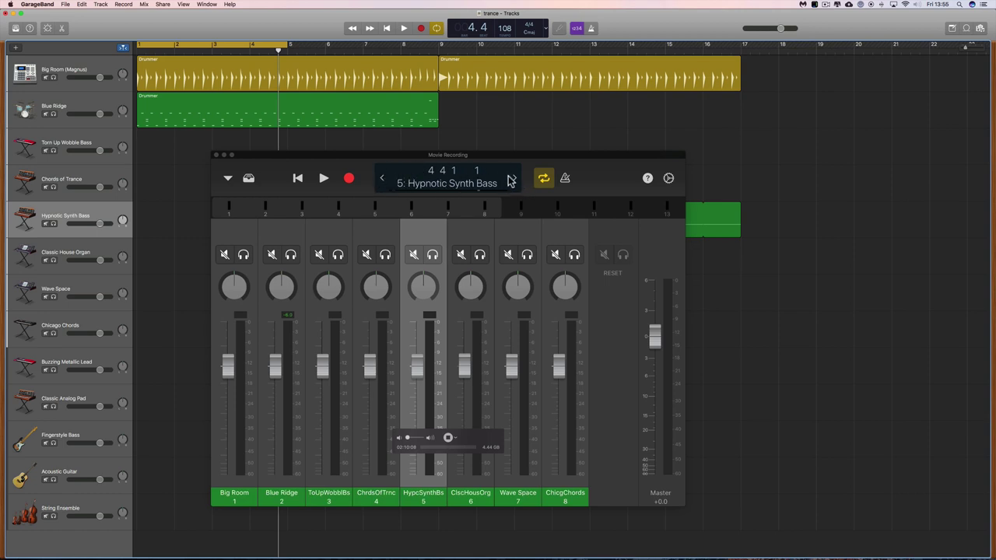
key(Up)
key(Up)
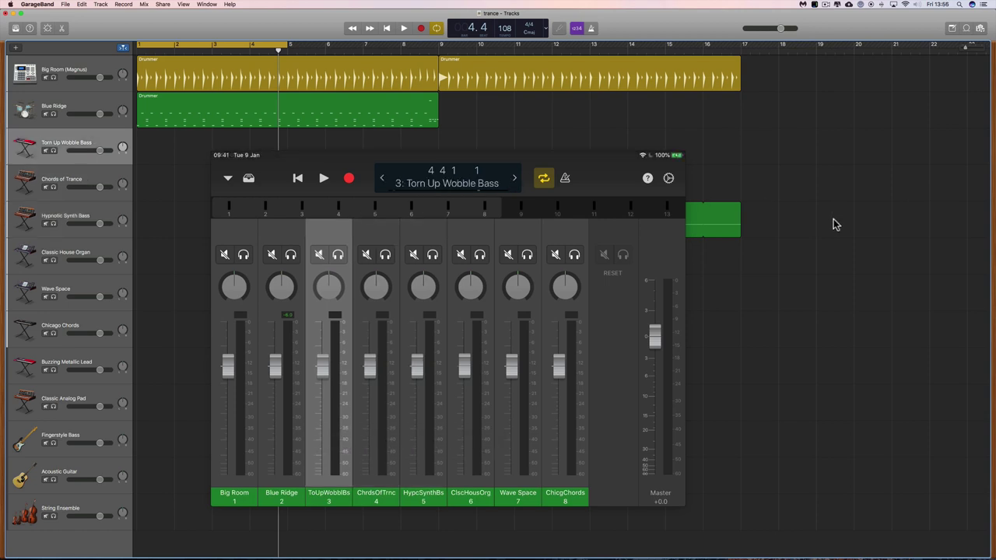
key(Up)
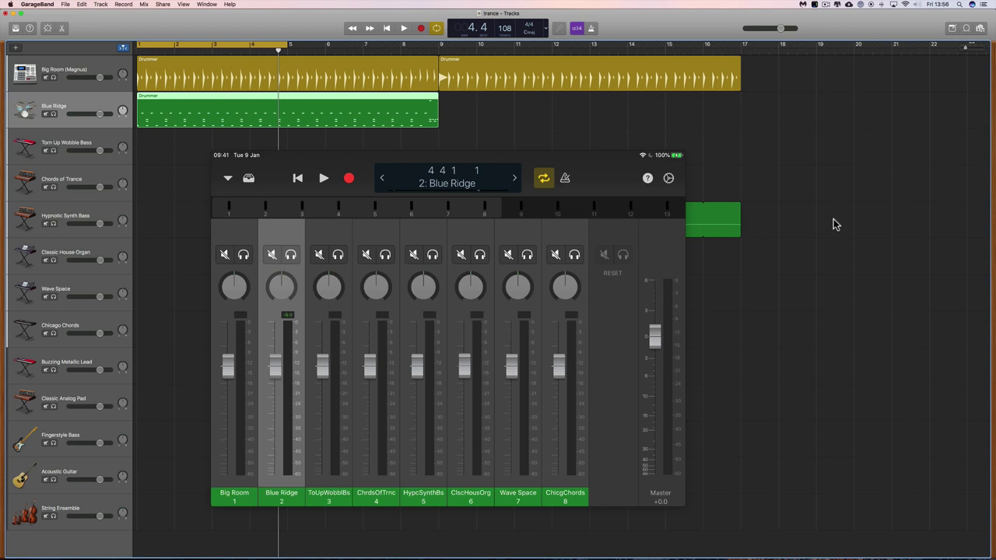
key(Up)
key(Down)
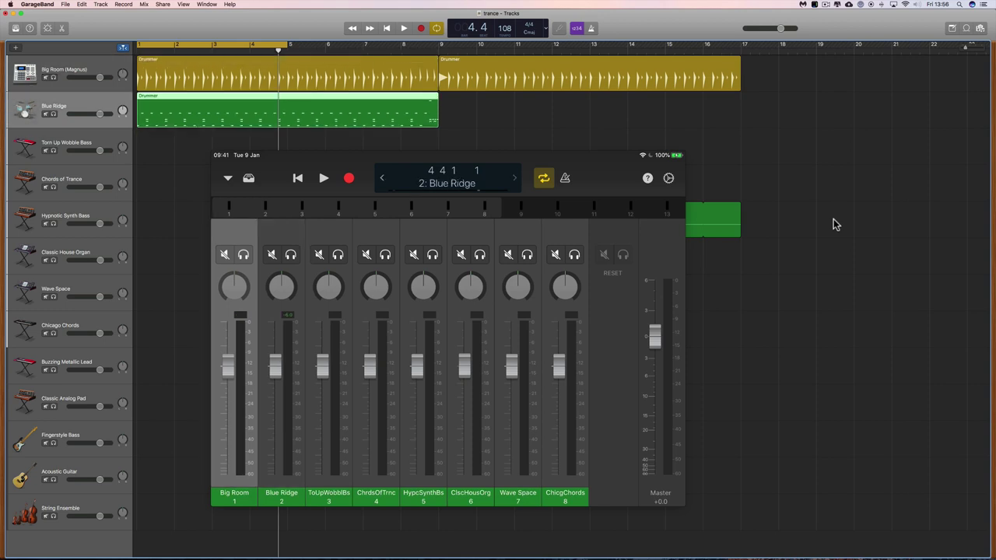
key(Down)
key(Down)
key(Down)
key(Down)
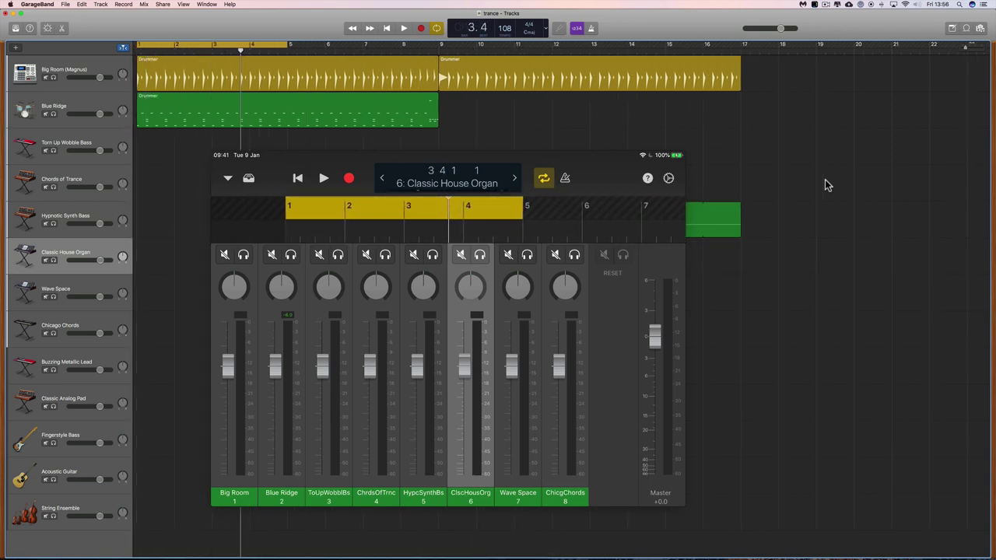
Step: Turn off the cycle area and play the project briefly from bar 25
key(c)
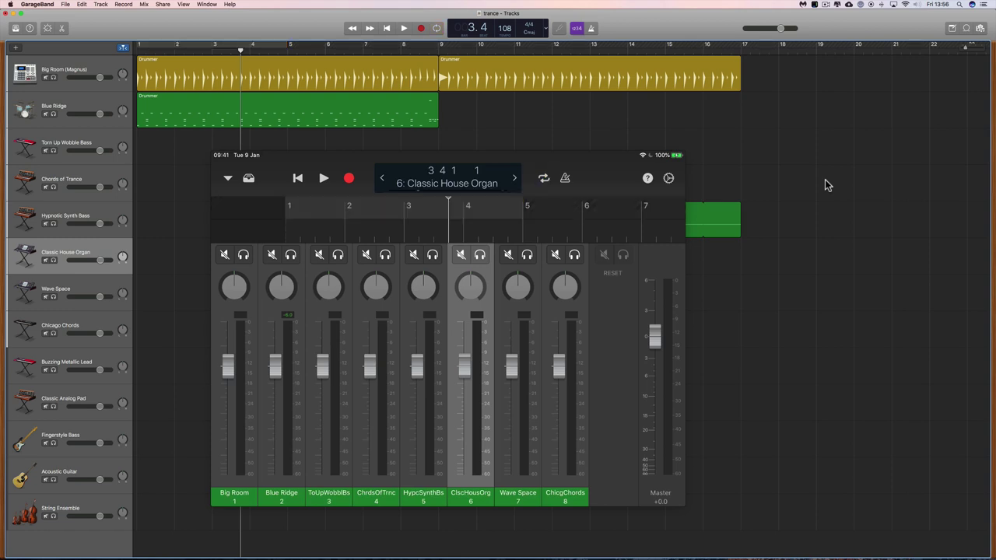
key(c)
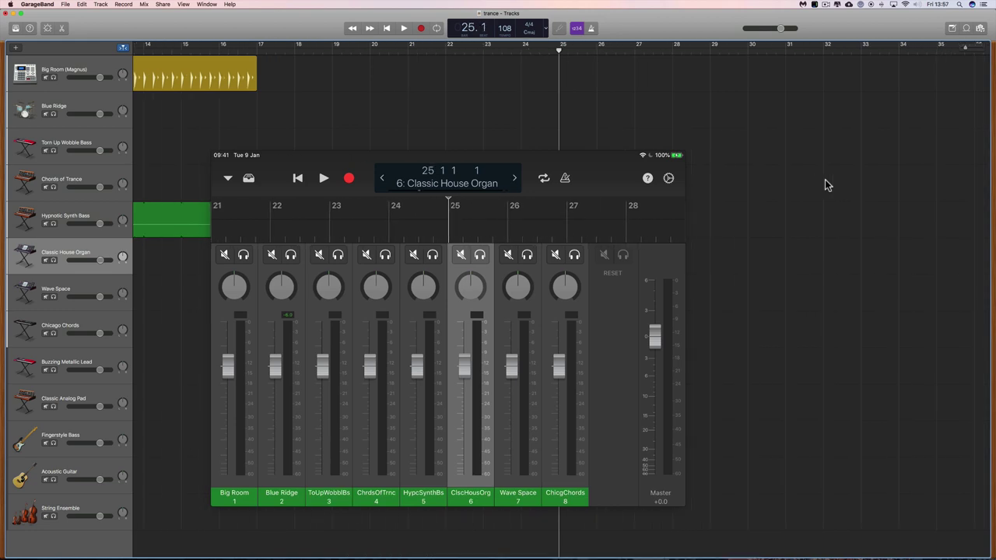
key(space)
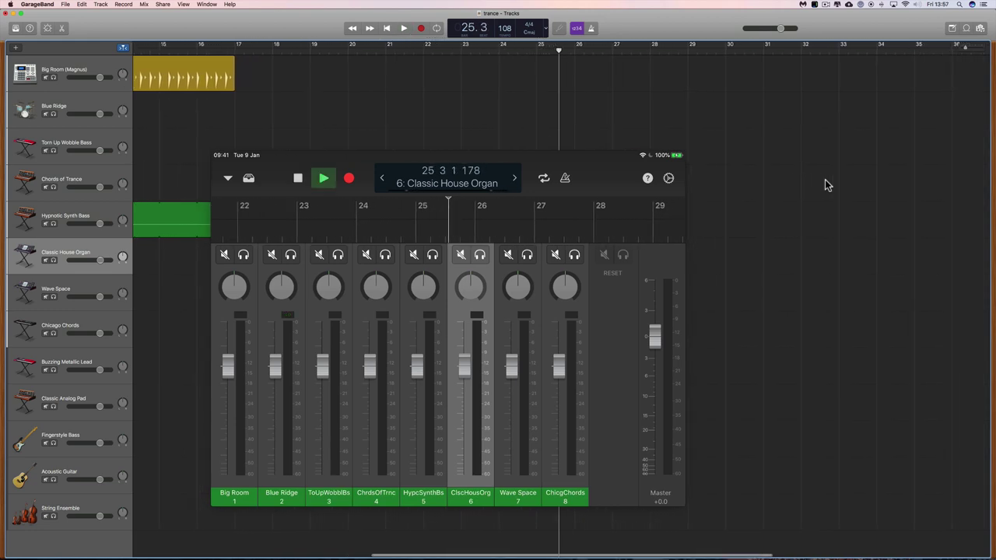
key(space)
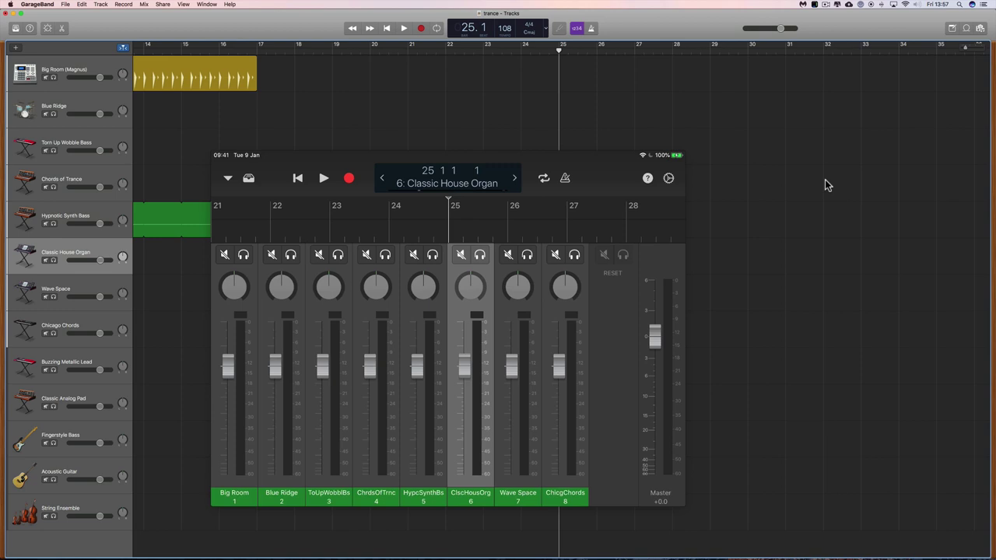
Step: Try two short recordings on the Classic House Organ track from bar 25, switching the metronome on for the second and off again
key(r)
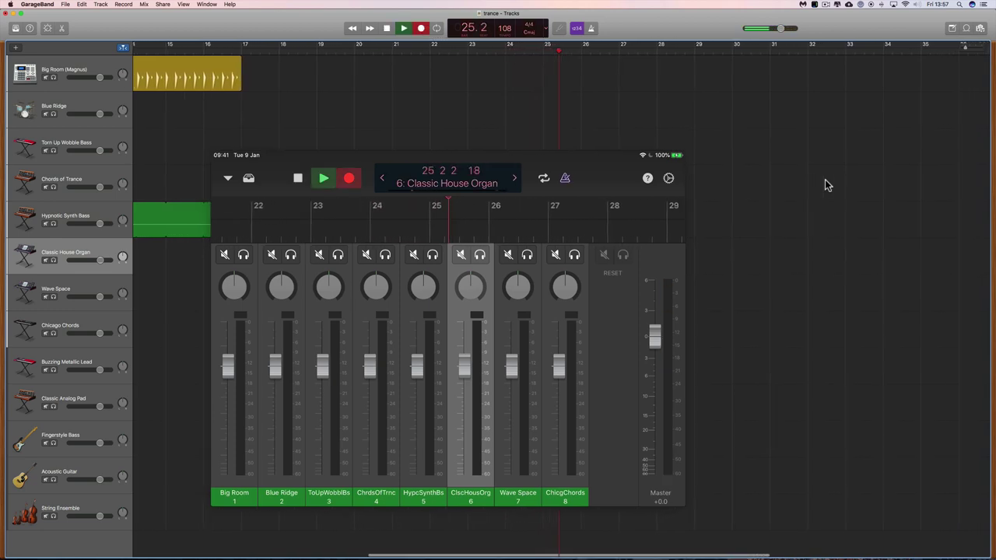
key(space)
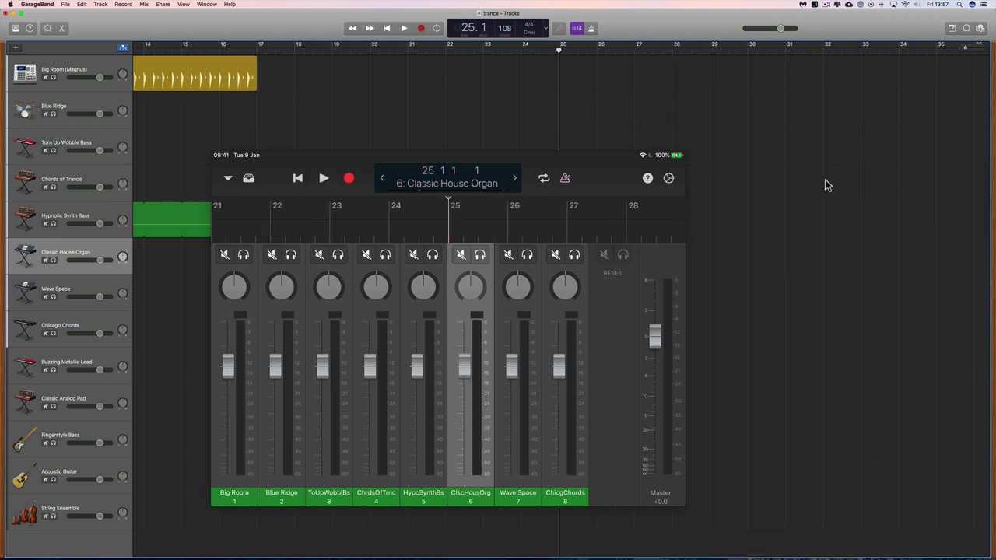
key(k)
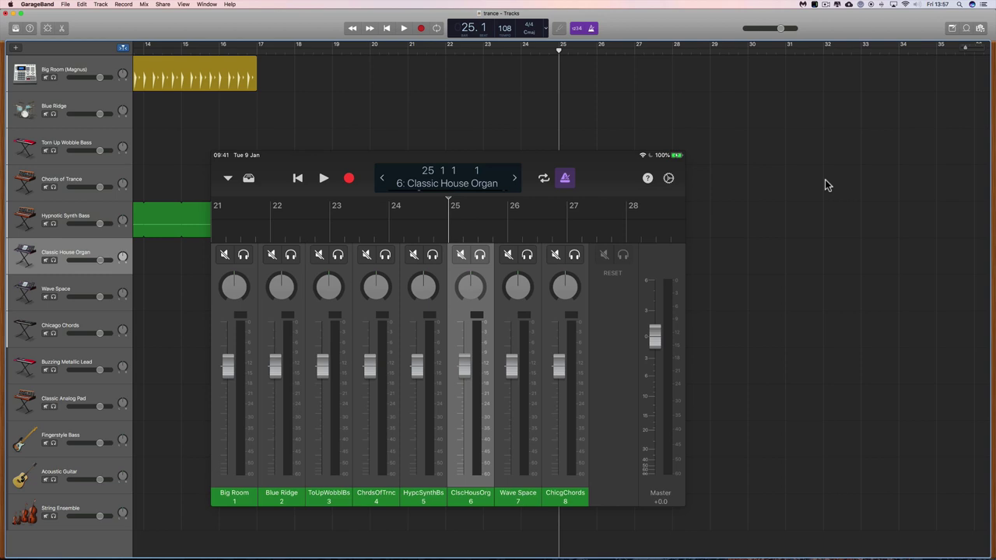
key(space)
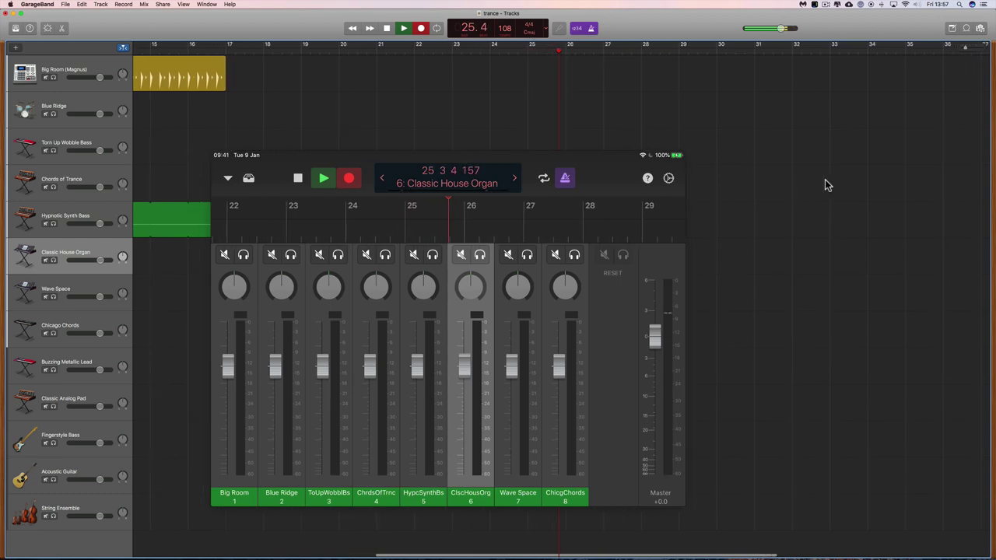
key(space)
key(k)
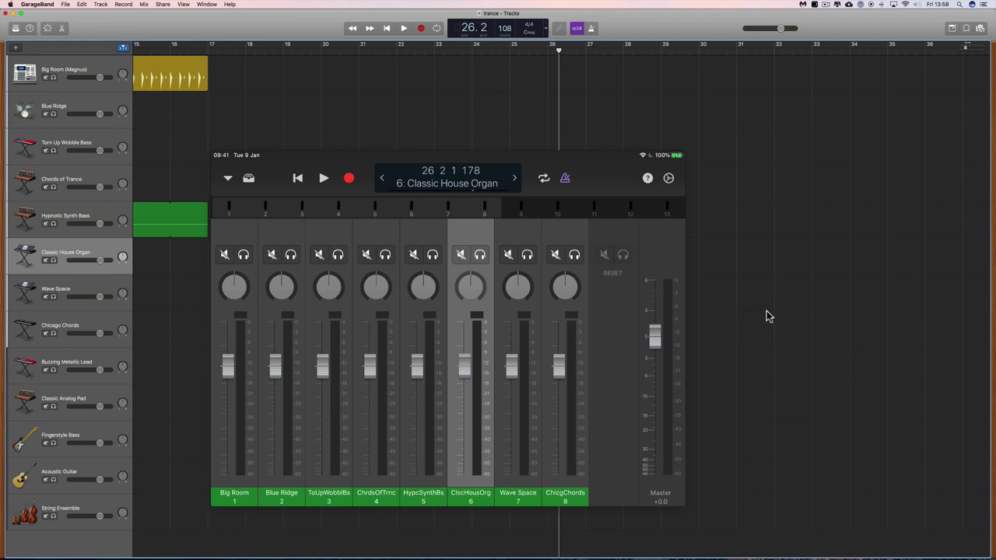
Step: Return to the start of the arrangement, select the Blue Ridge drum track and reposition the mirrored iPad window
mouse_move(670, 178)
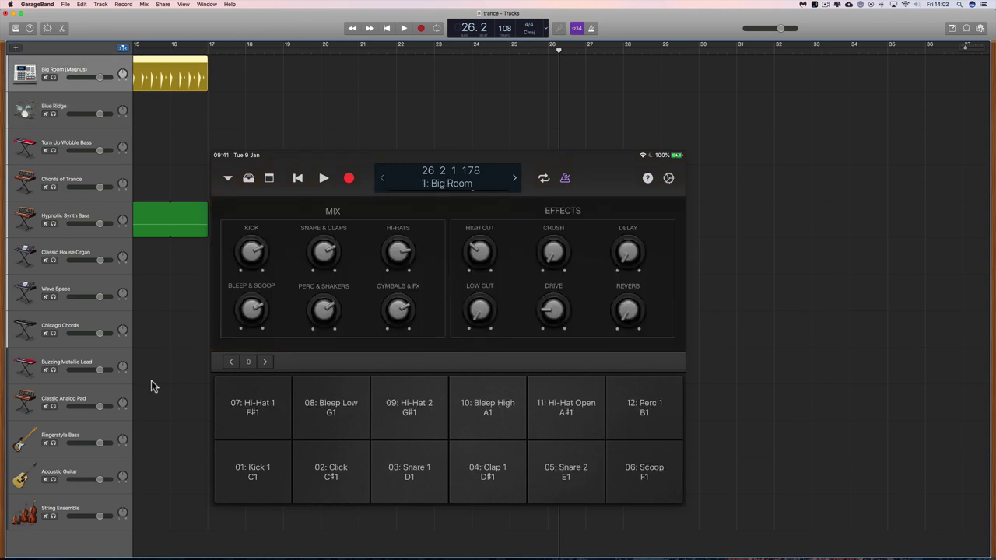
scroll(269, 144, left, 8)
scroll(276, 129, left, 5)
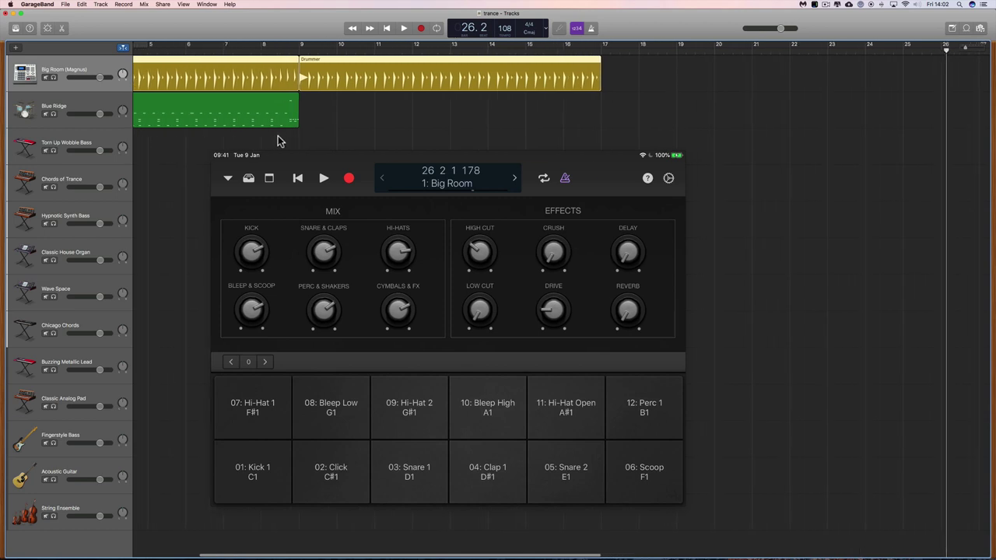
scroll(251, 81, left, 2)
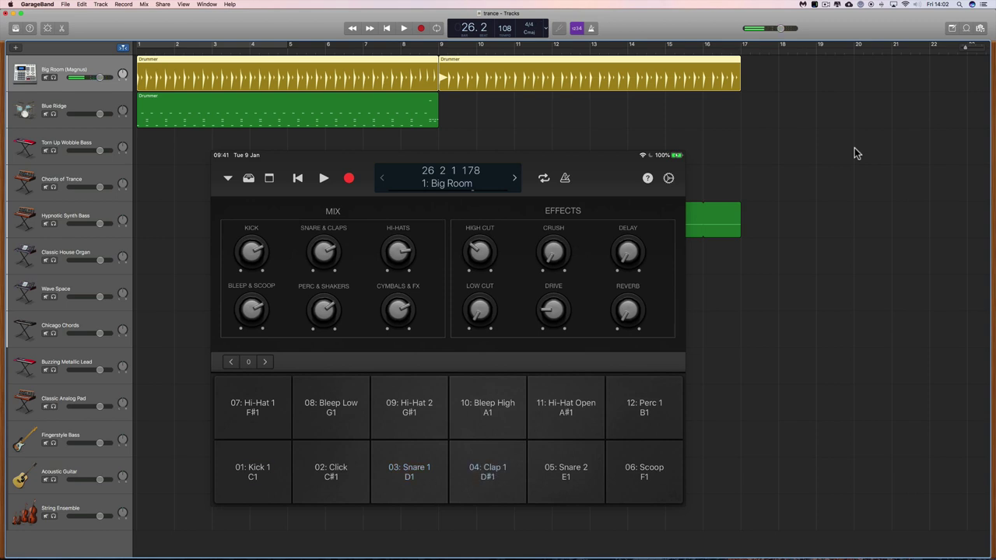
key(Down)
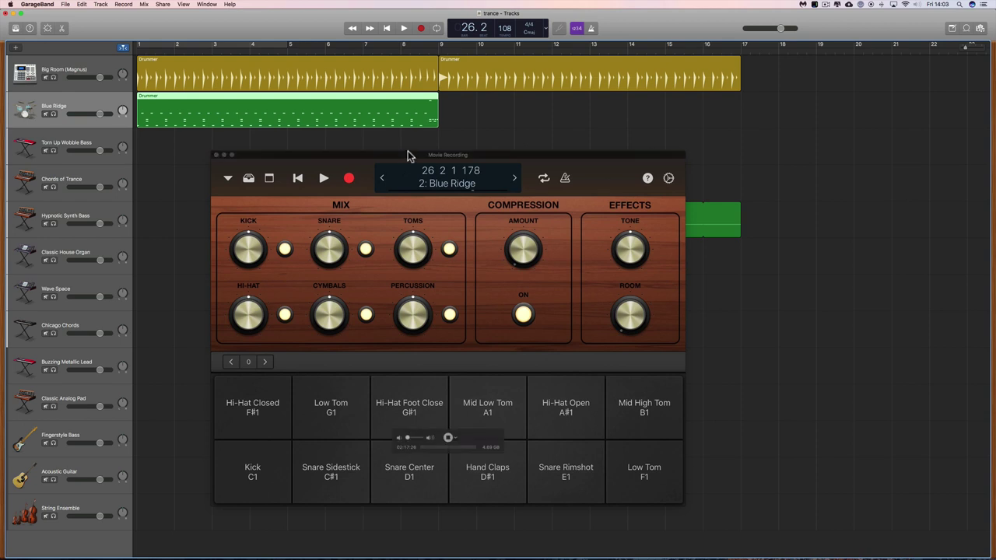
drag(404, 153, 389, 154)
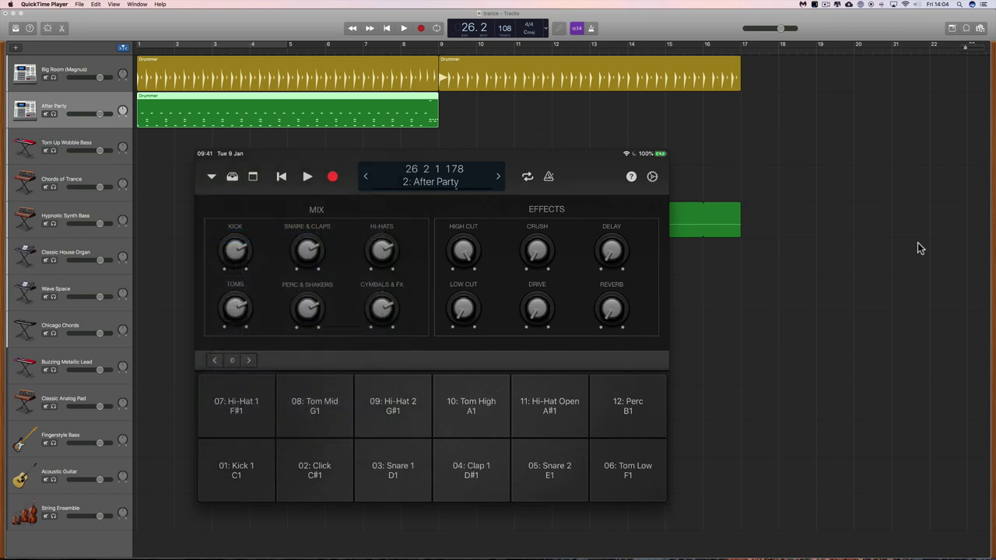
Step: Step through the tracks to view their touch instruments on the iPad, ending on Torn Up Wobble Bass
key(Down)
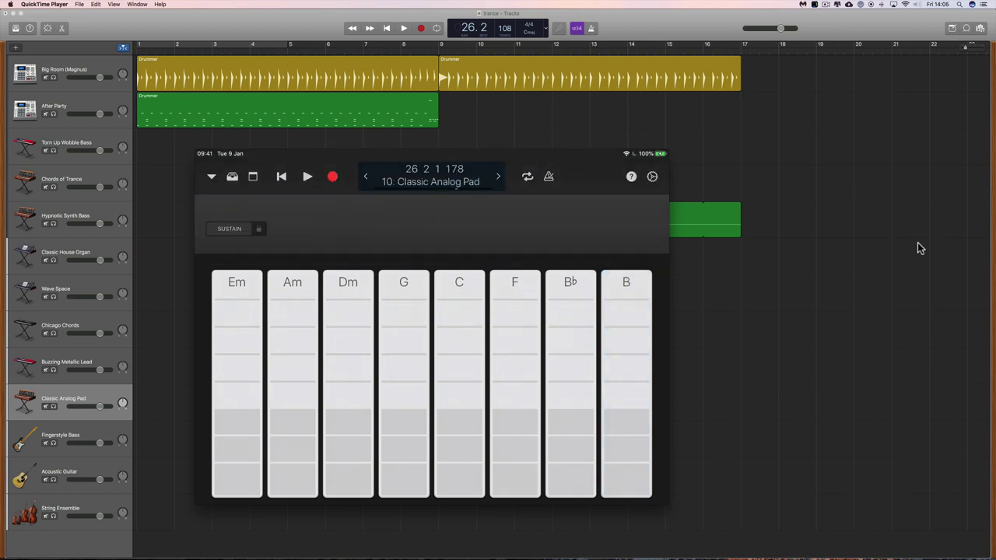
mouse_move(491, 301)
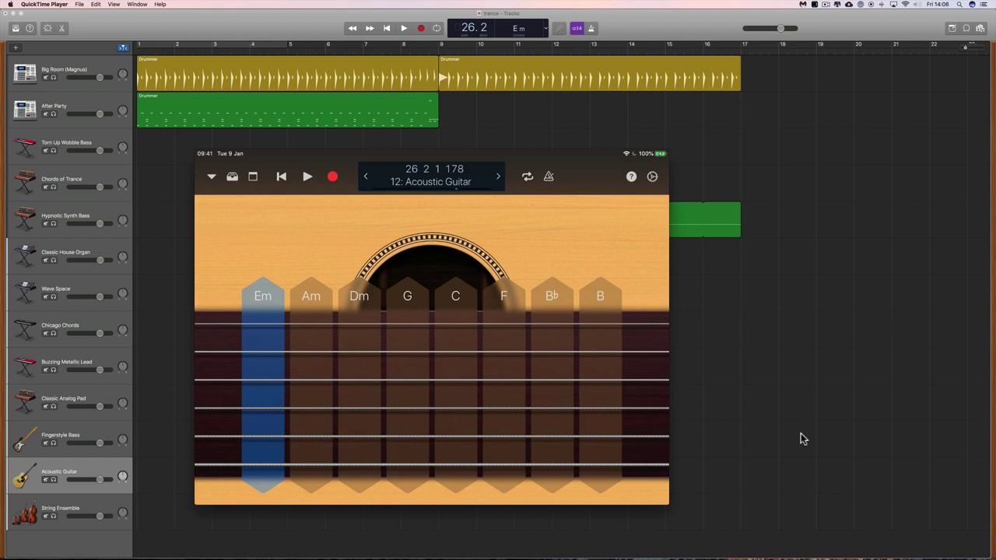
key(Down)
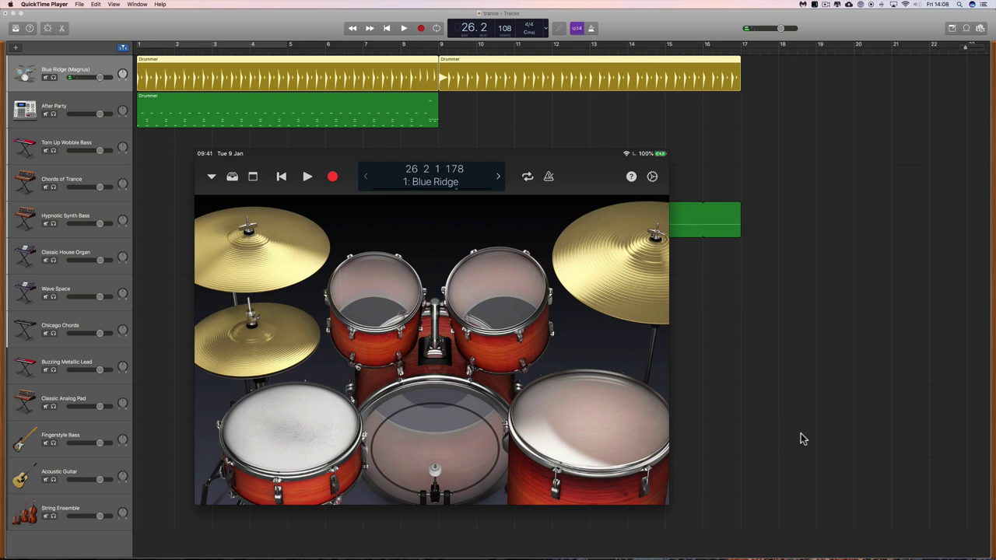
key(Down)
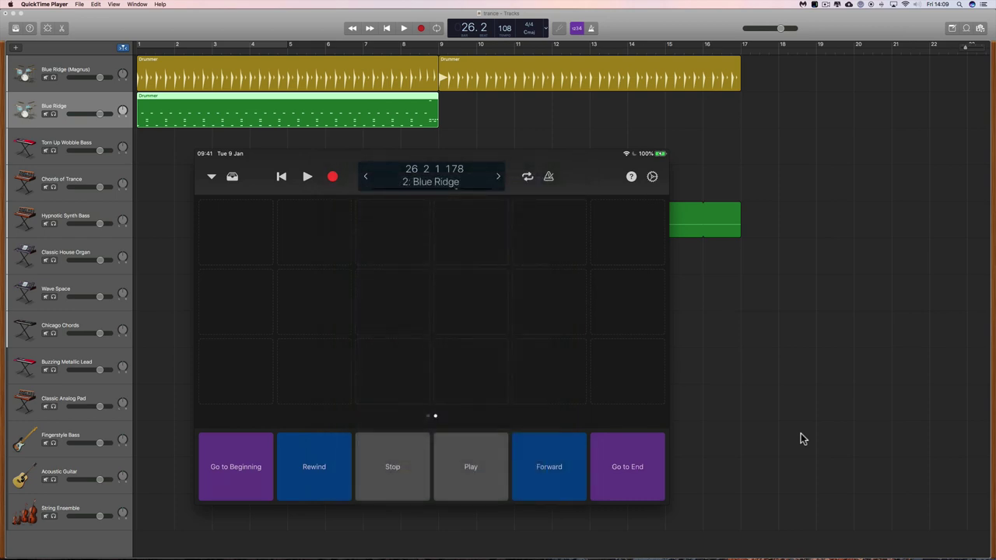
mouse_move(228, 475)
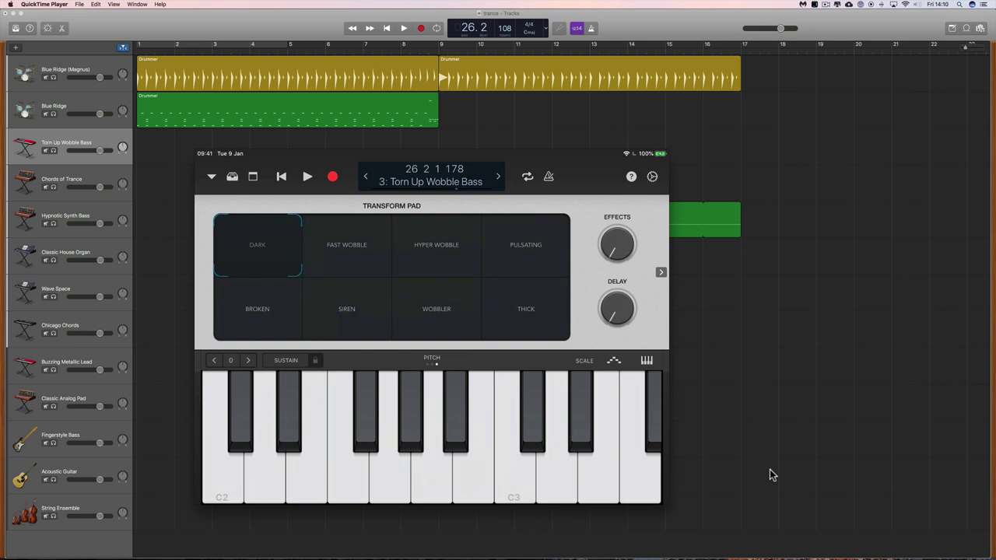
mouse_move(576, 448)
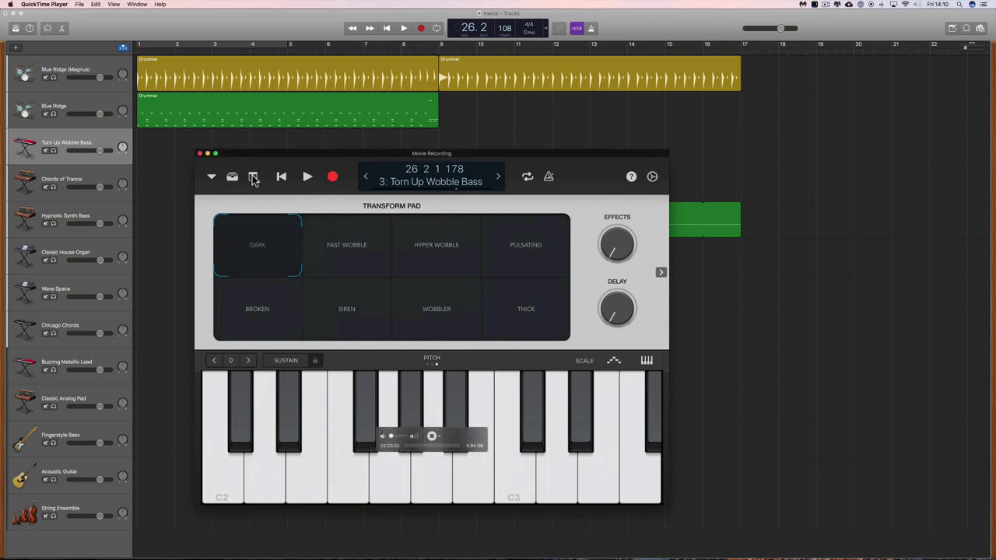